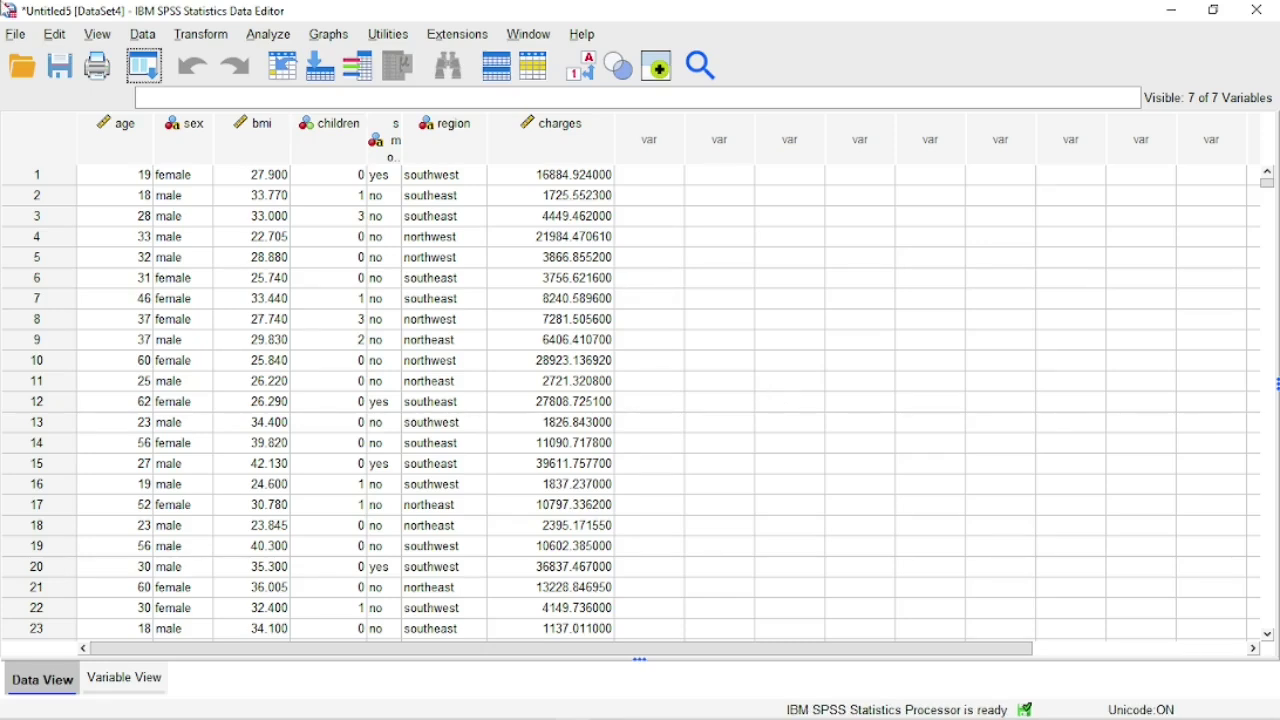
Start a Linear Regression and clear charges from the dependent variable and bmi and children from the predictors, keeping only age in the block.
{"action": "left_click", "coordinate": [253, 38]}
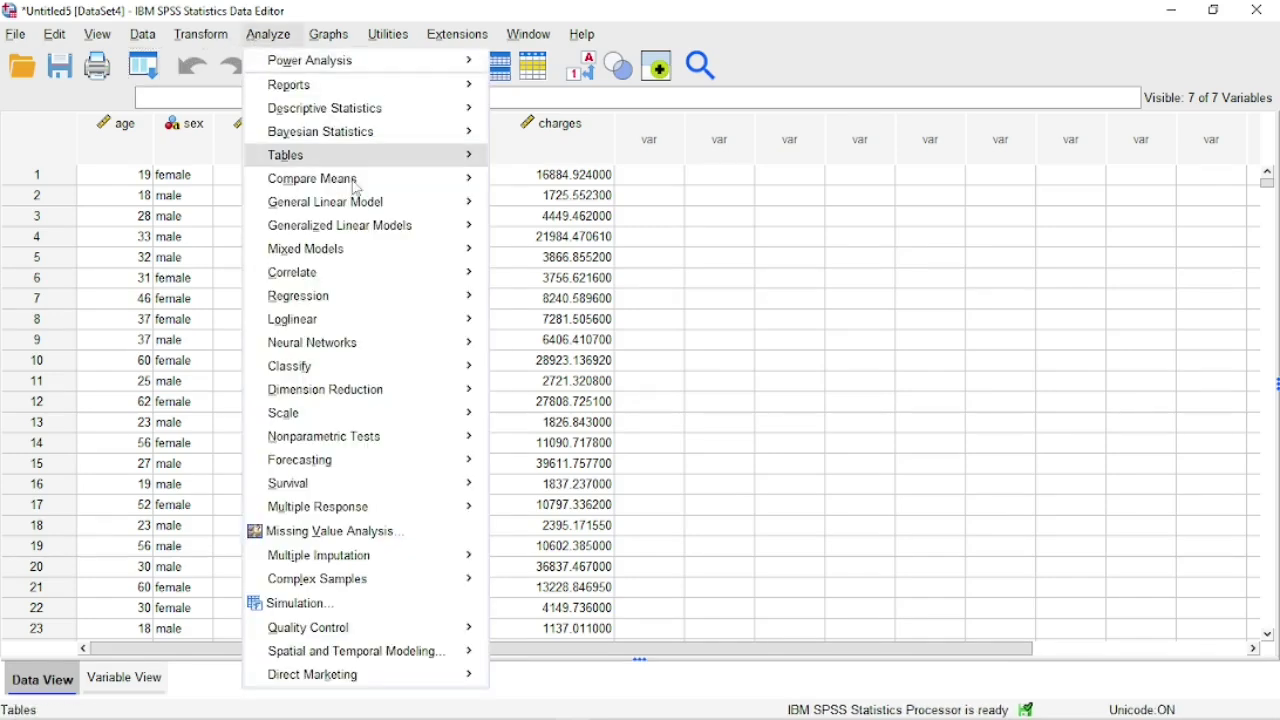
{"action": "mouse_move", "coordinate": [376, 322]}
{"action": "mouse_move", "coordinate": [392, 298]}
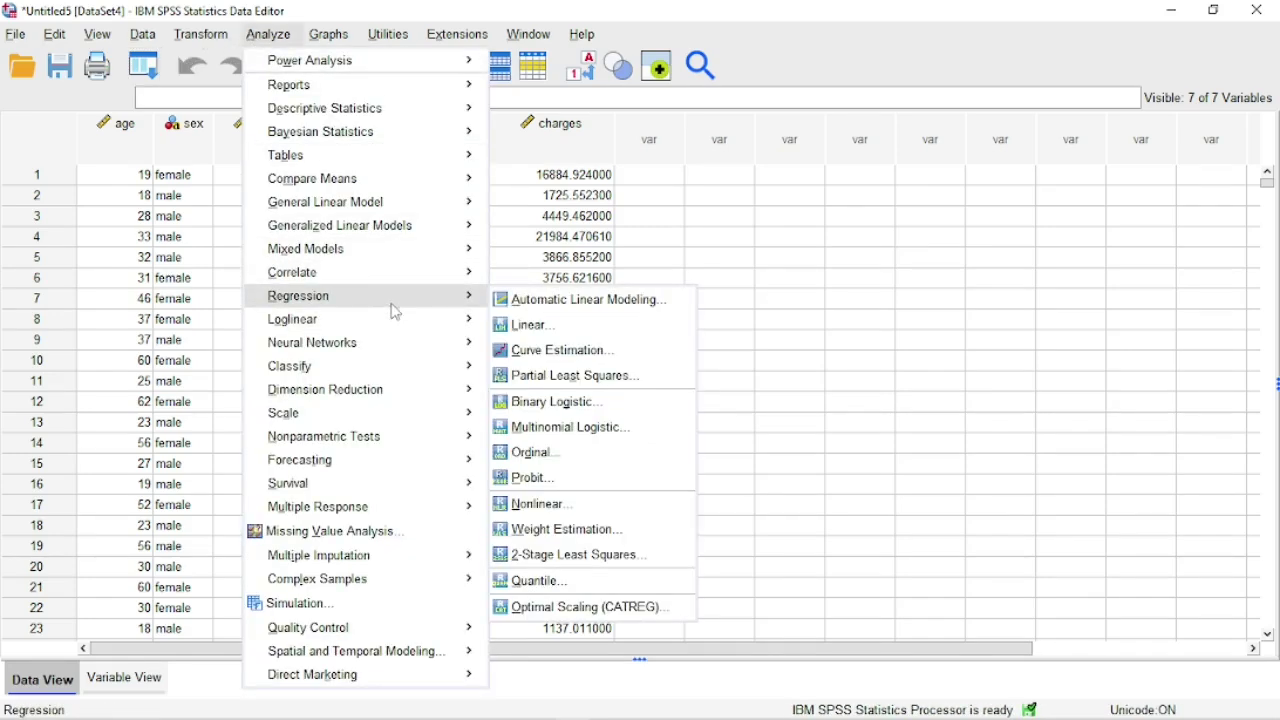
{"action": "left_click", "coordinate": [520, 323]}
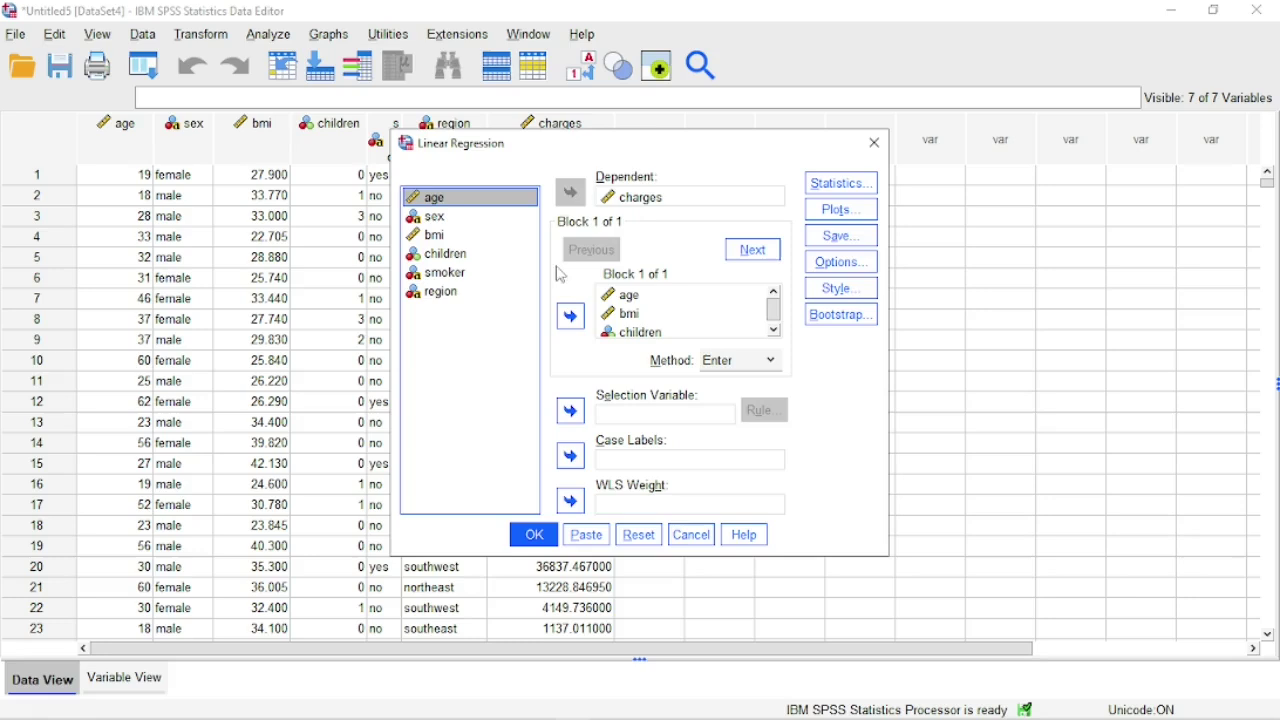
{"action": "left_click", "coordinate": [600, 197]}
{"action": "left_click", "coordinate": [583, 199]}
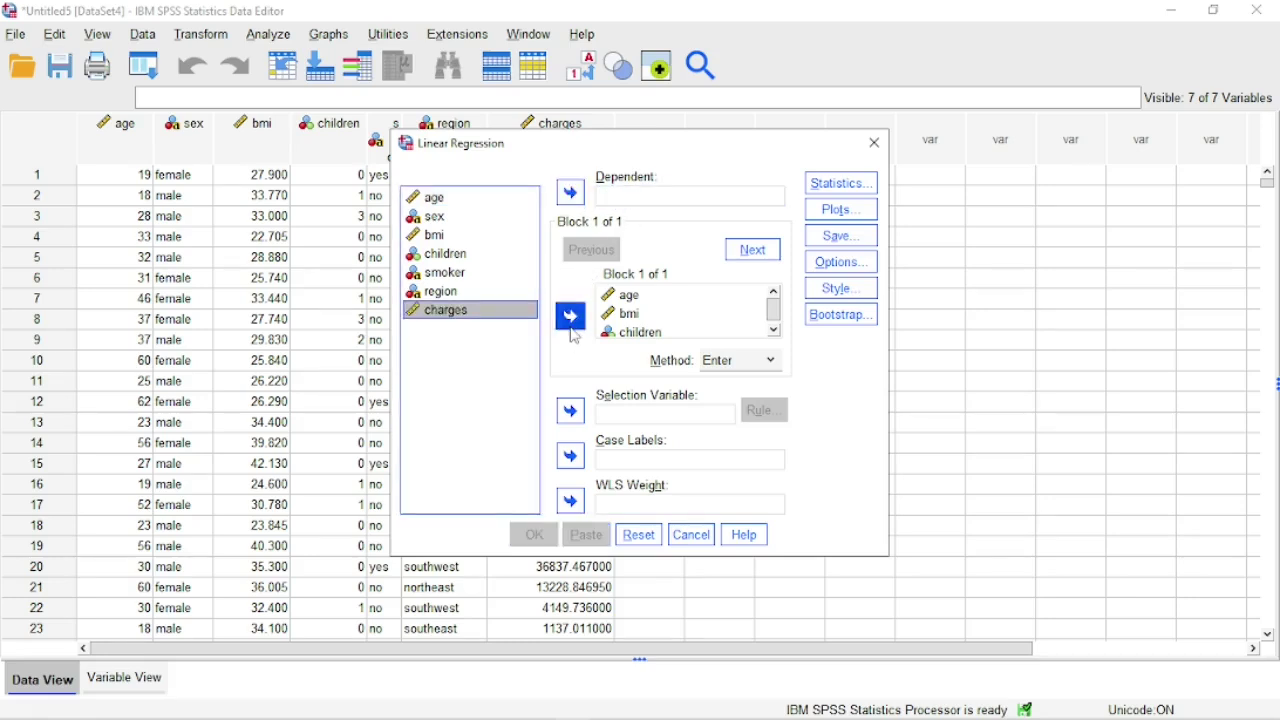
{"action": "left_click", "coordinate": [571, 317]}
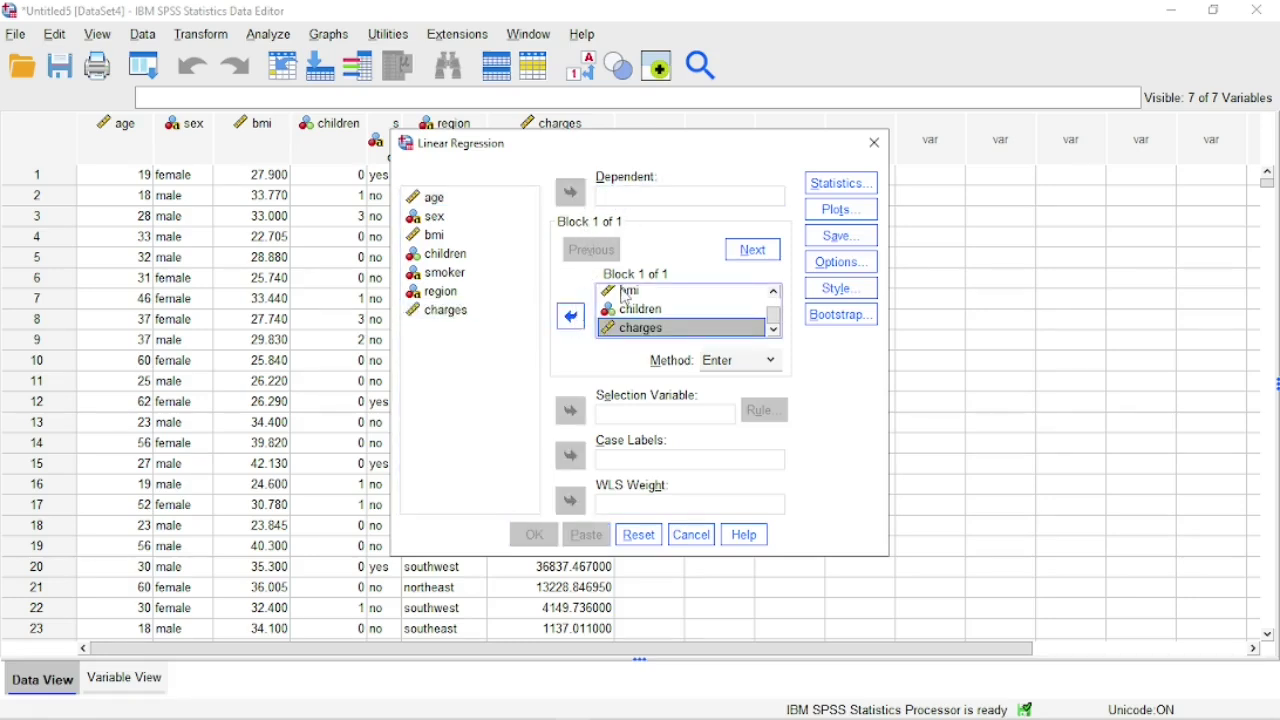
{"action": "left_click", "coordinate": [624, 295], "text": "shift"}
{"action": "left_click", "coordinate": [571, 317]}
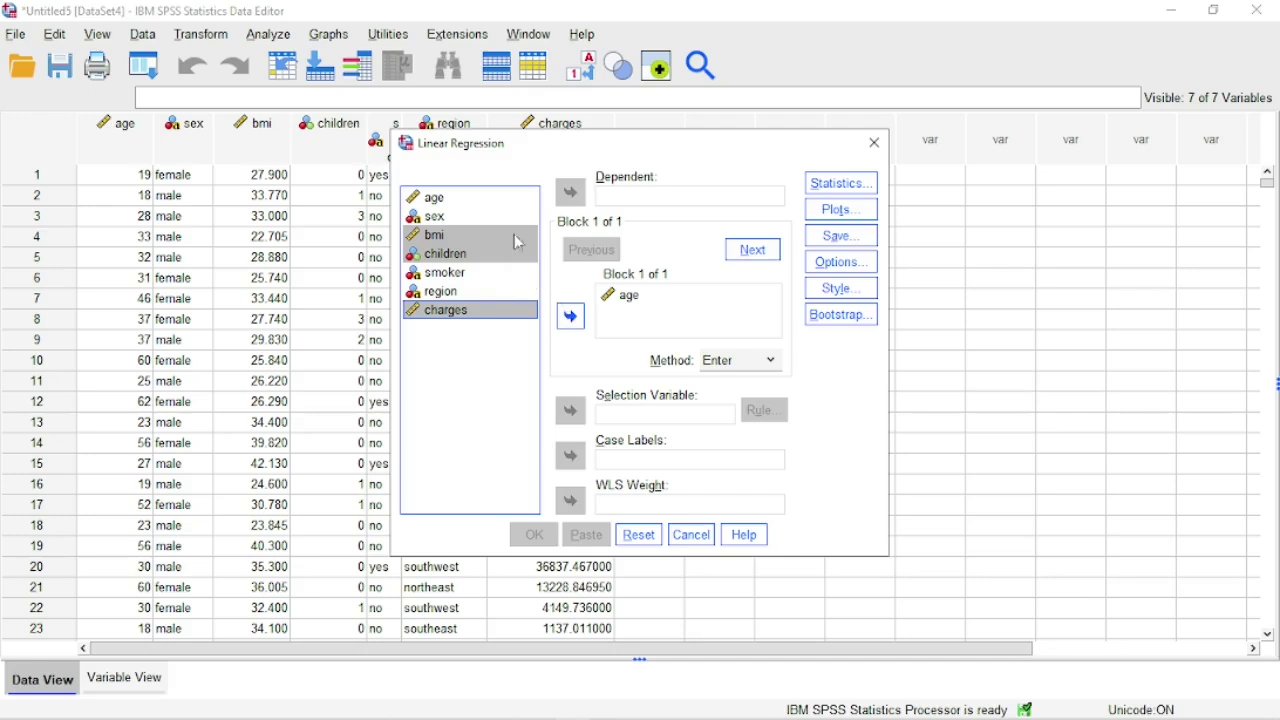
Assign charges as the dependent variable and age as the only independent variable in Block 1.
{"action": "left_click", "coordinate": [501, 391]}
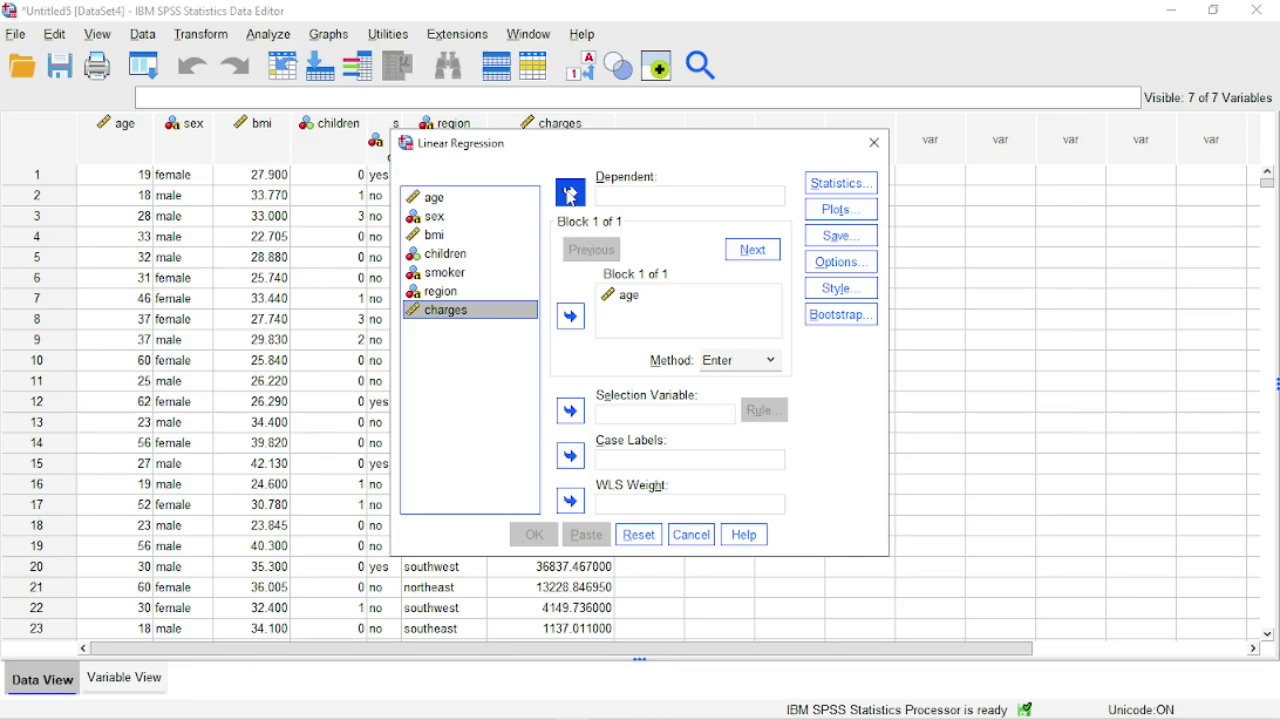
{"action": "left_click", "coordinate": [571, 194]}
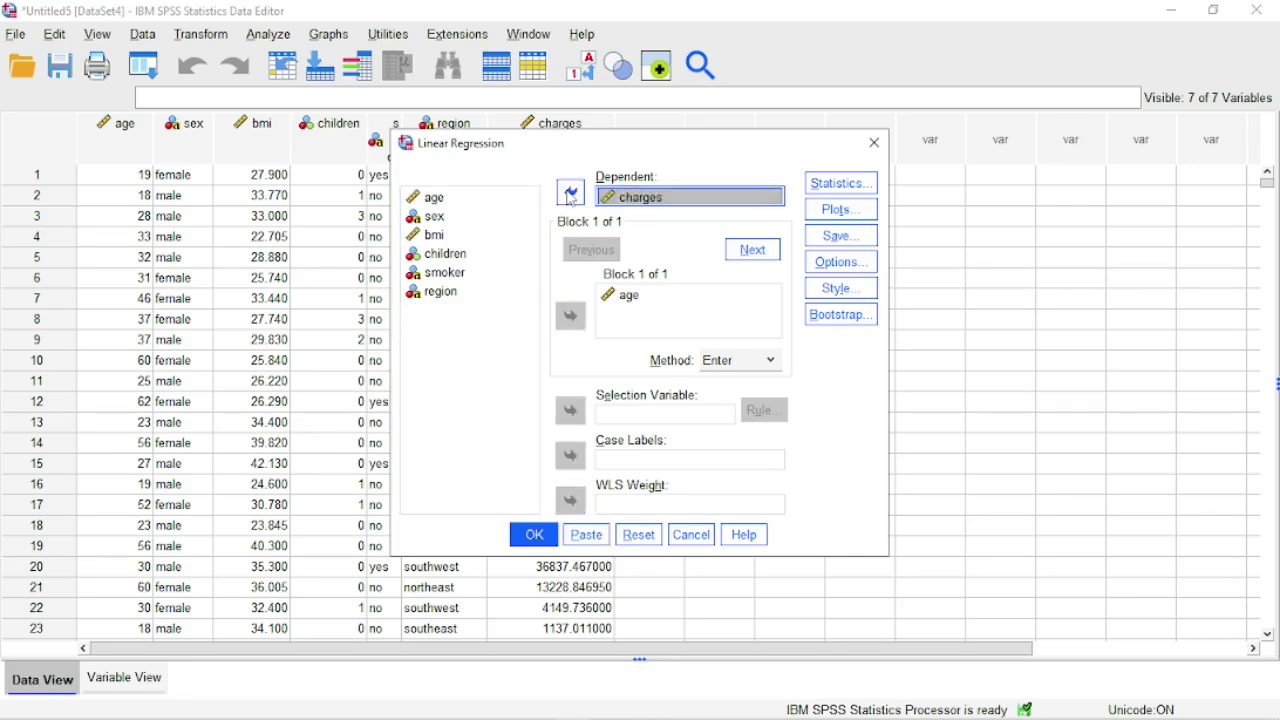
{"action": "left_click", "coordinate": [436, 201]}
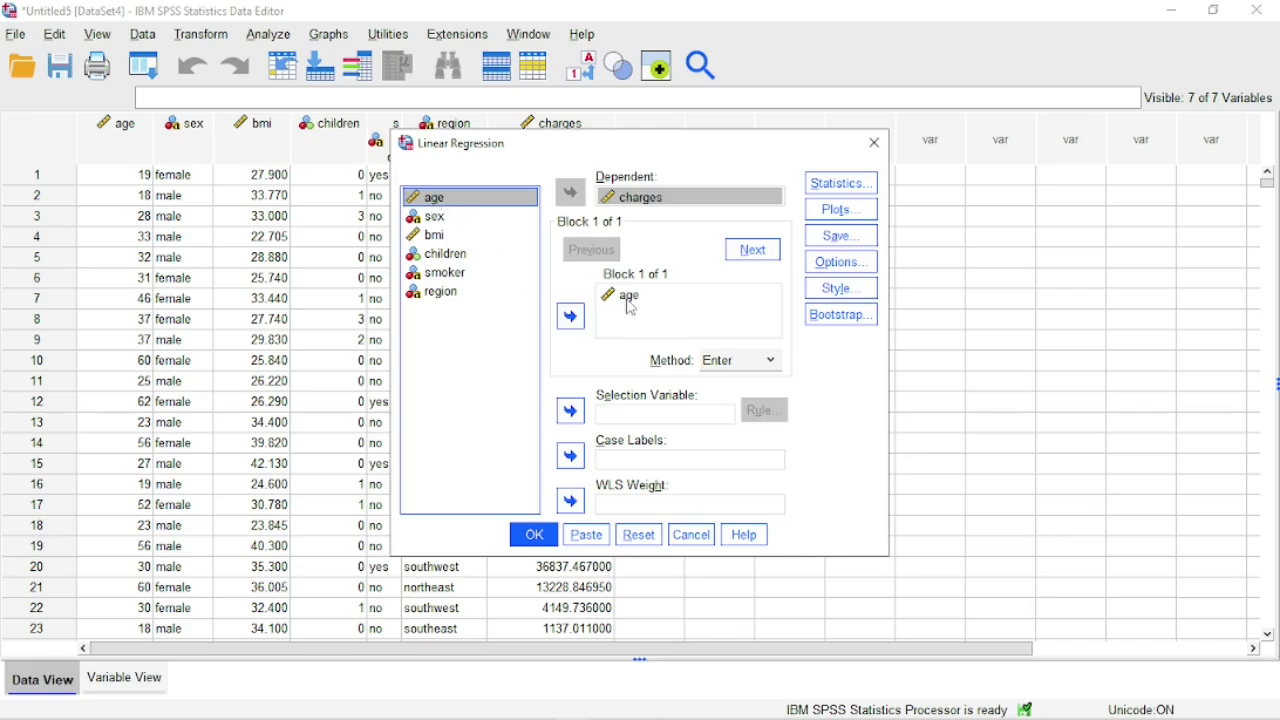
{"action": "left_click", "coordinate": [634, 331]}
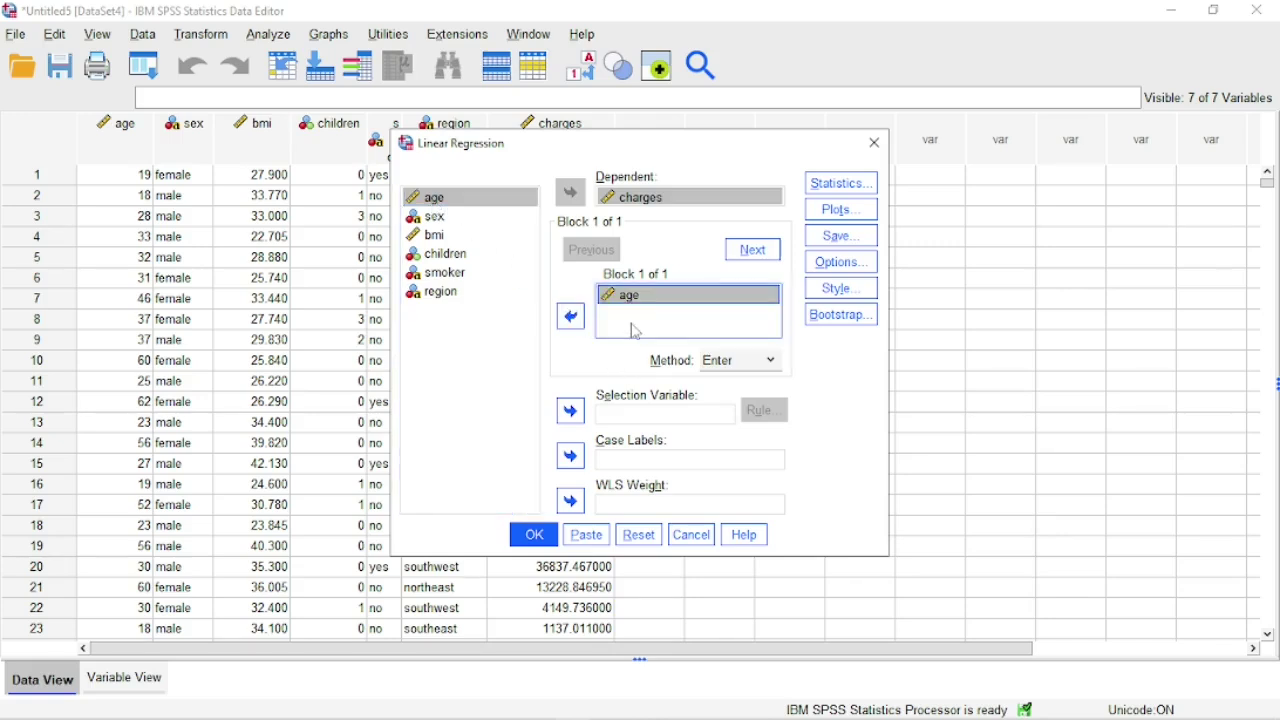
{"action": "left_click", "coordinate": [571, 316]}
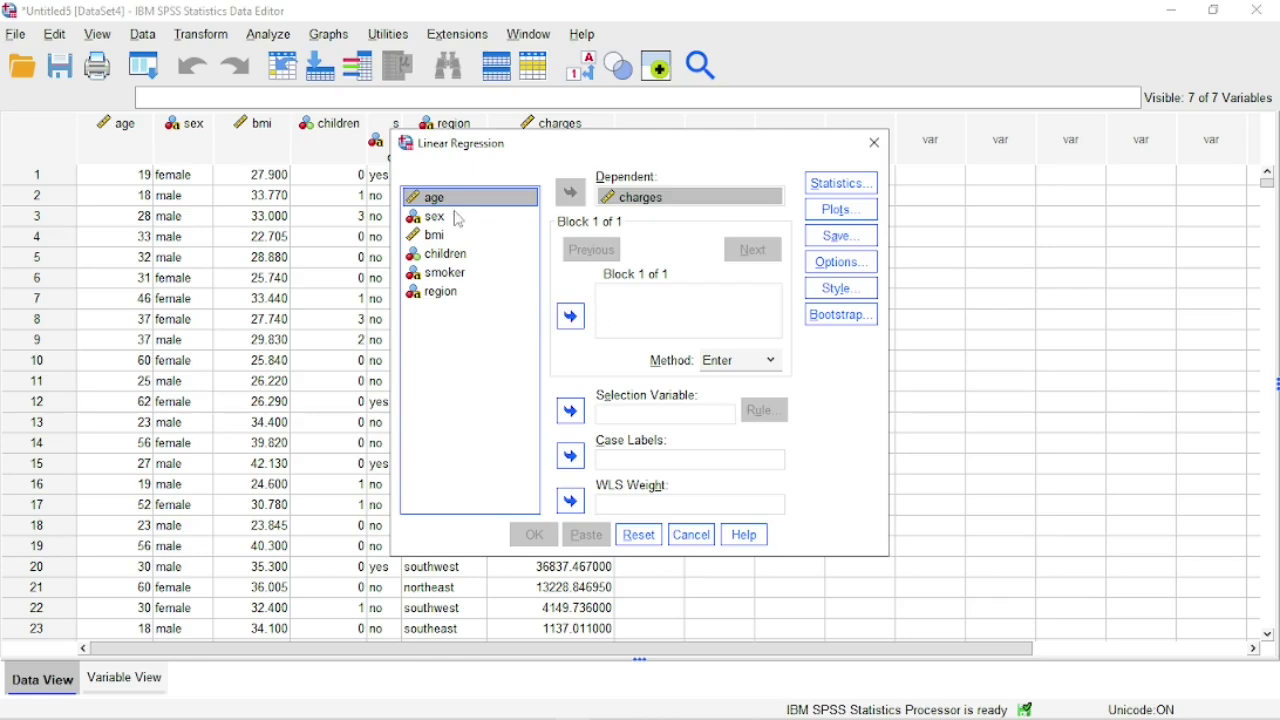
{"action": "left_click", "coordinate": [578, 325]}
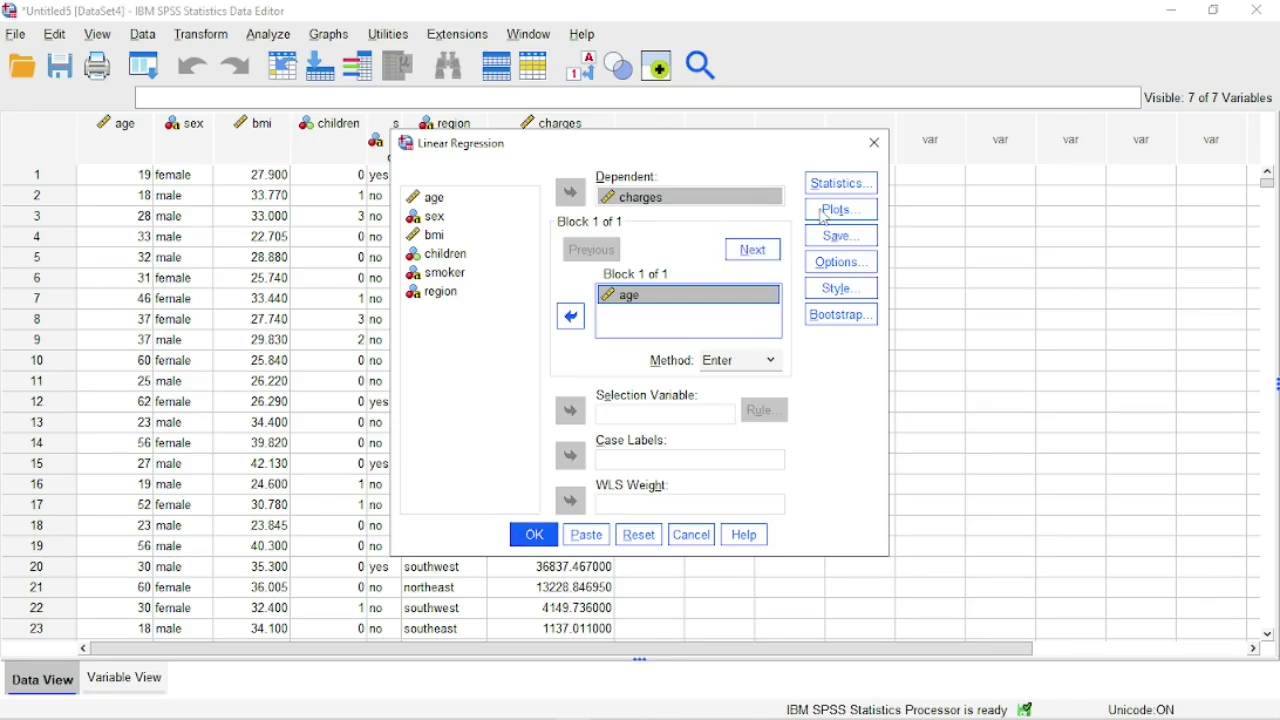
Review the regression statistics options, leave them as they are, and run the simple linear regression.
{"action": "left_click", "coordinate": [838, 183]}
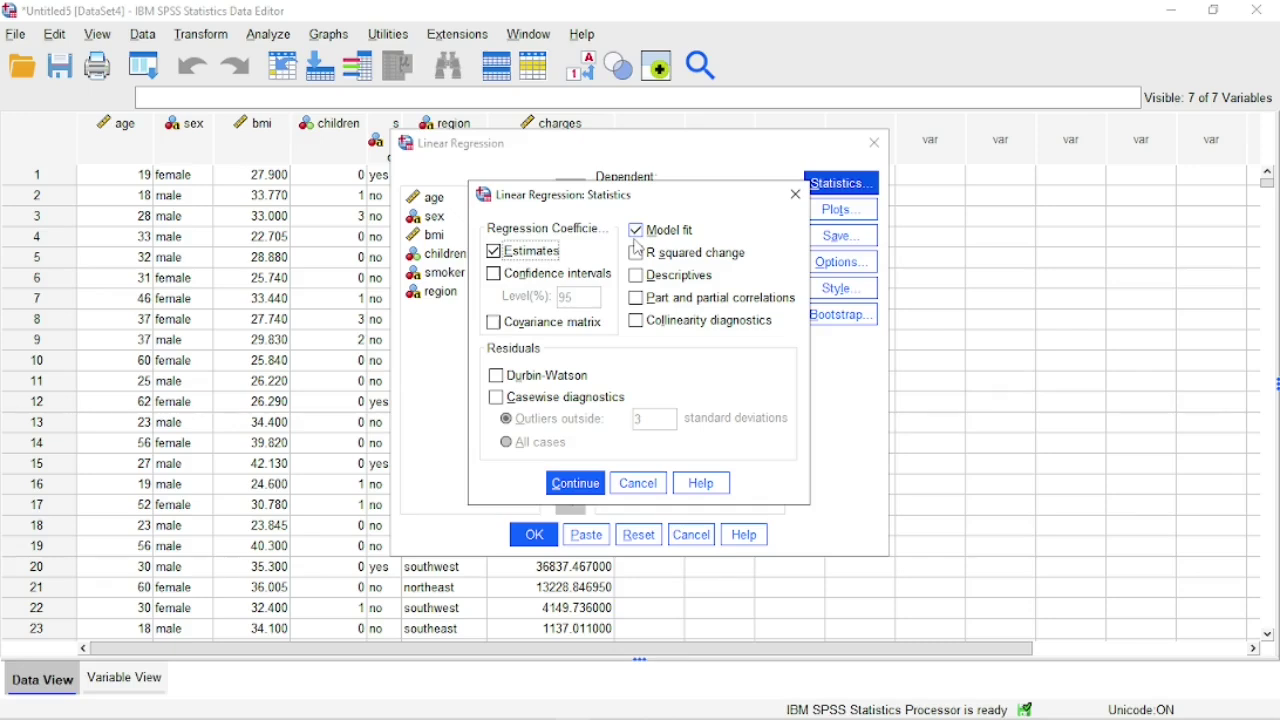
{"action": "left_click", "coordinate": [796, 194]}
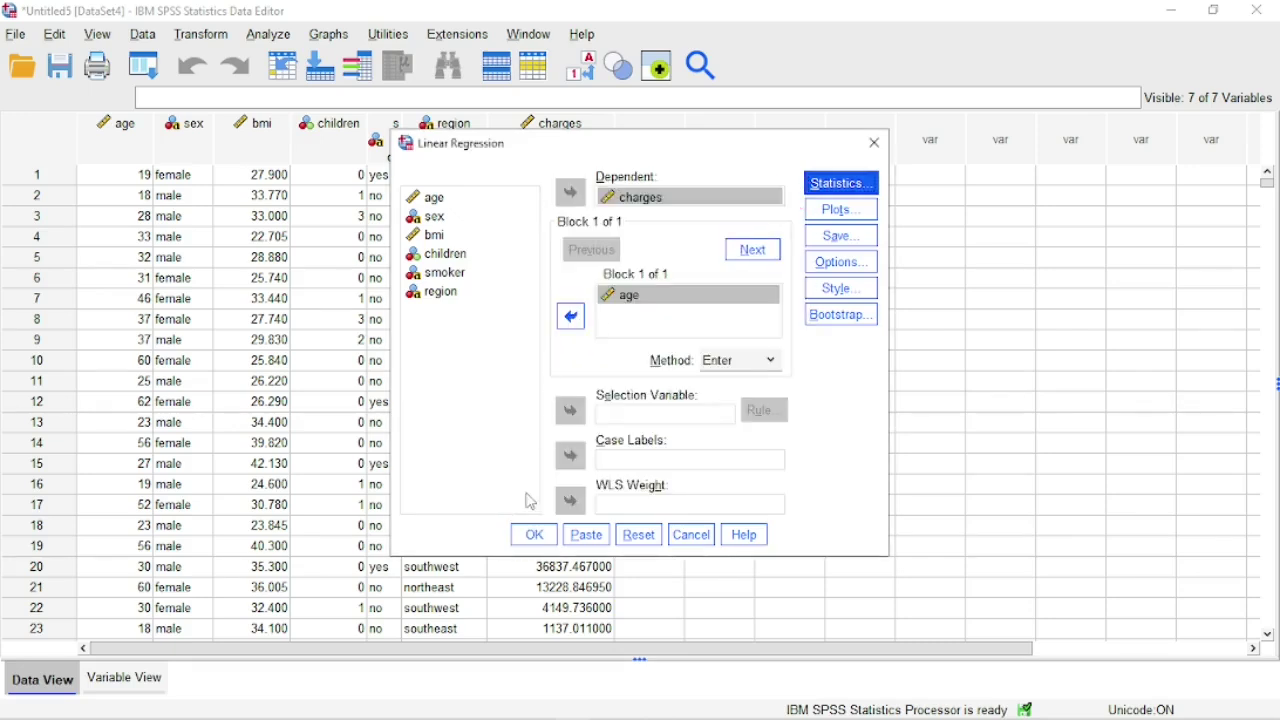
{"action": "left_click", "coordinate": [535, 538]}
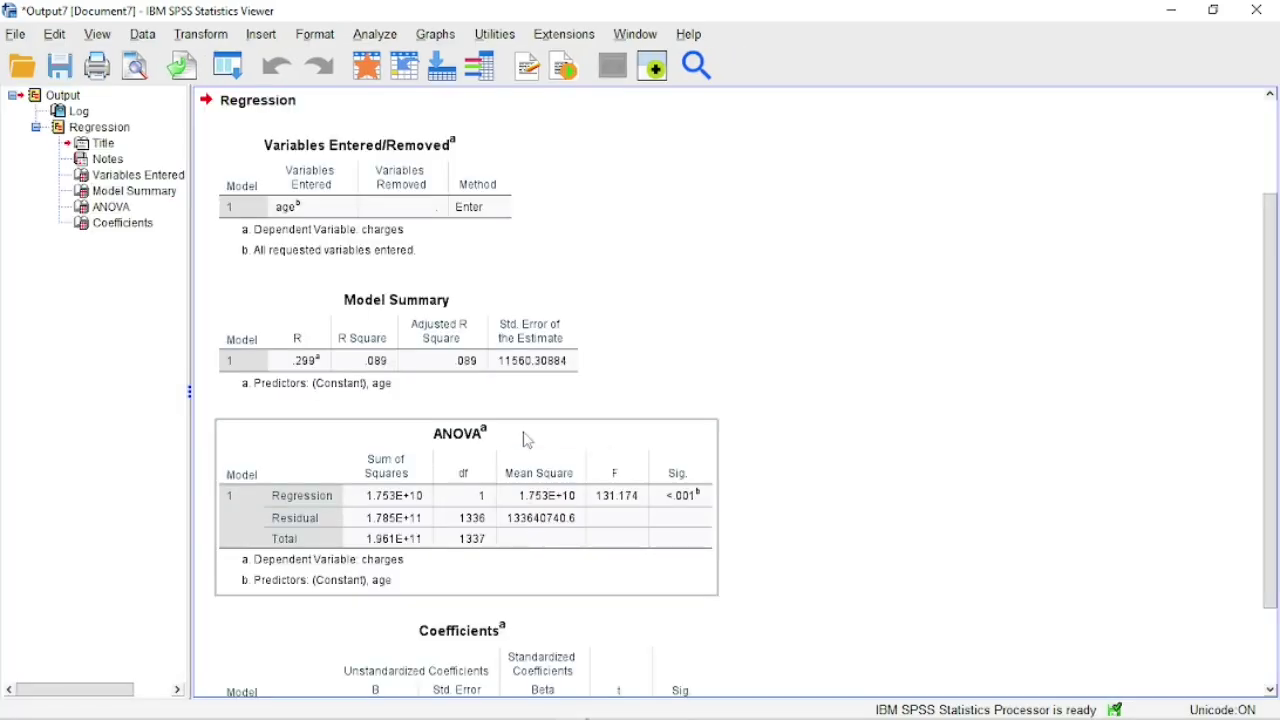
Examine the Variables Entered, Model Summary, ANOVA and Coefficients tables of the regression of charges on age.
{"action": "scroll", "coordinate": [435, 358], "scroll_direction": "down", "scroll_amount": 3}
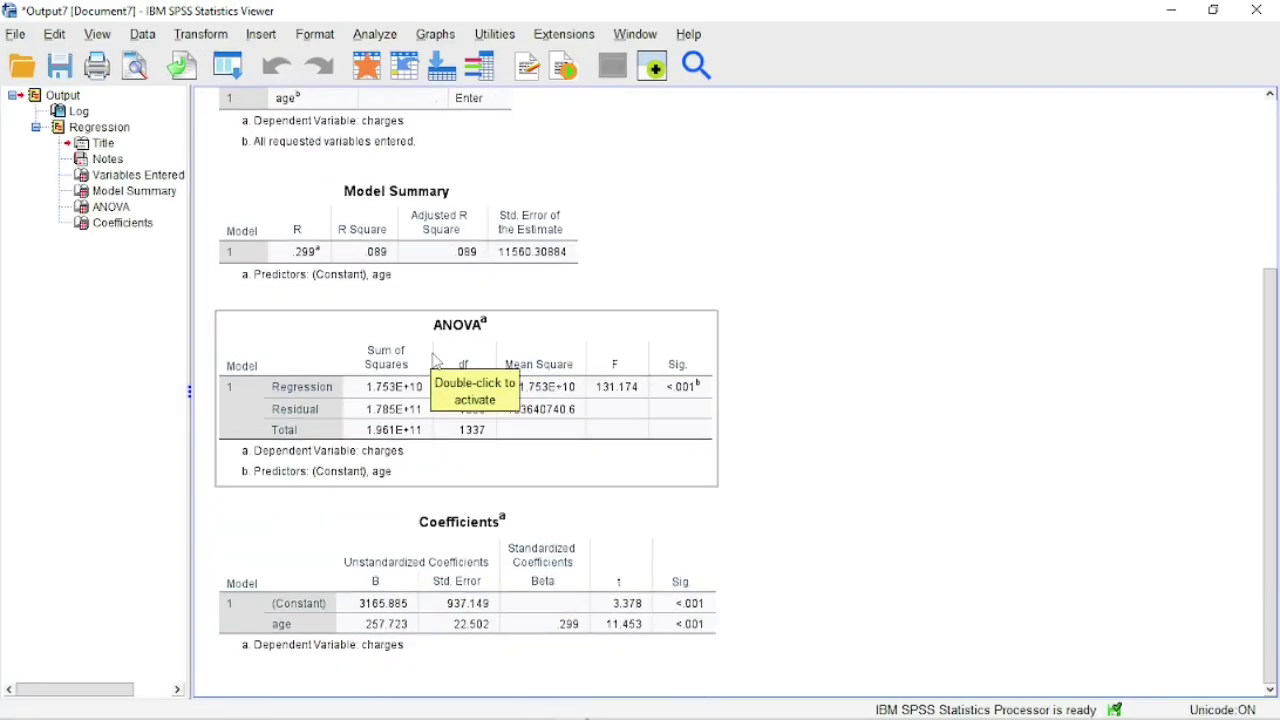
{"action": "scroll", "coordinate": [435, 358], "scroll_direction": "up", "scroll_amount": 7}
{"action": "scroll", "coordinate": [438, 366], "scroll_direction": "down", "scroll_amount": 7}
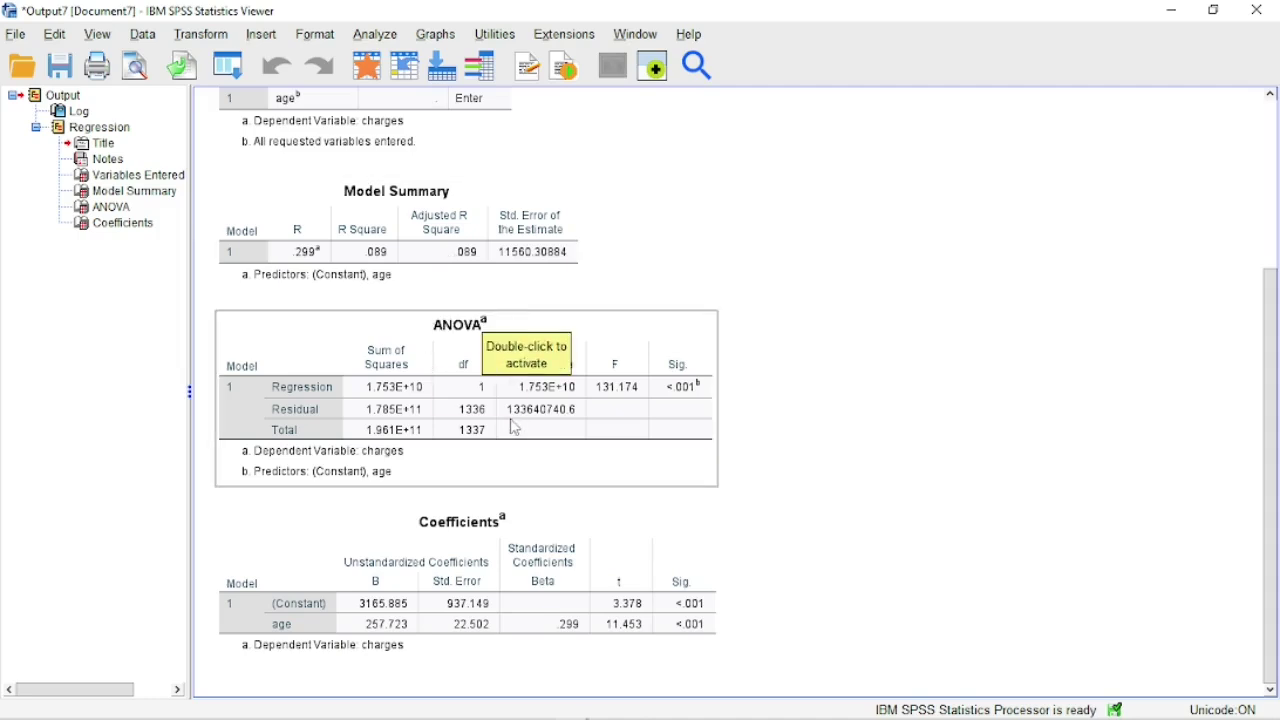
{"action": "scroll", "coordinate": [440, 300], "scroll_direction": "up", "scroll_amount": 2}
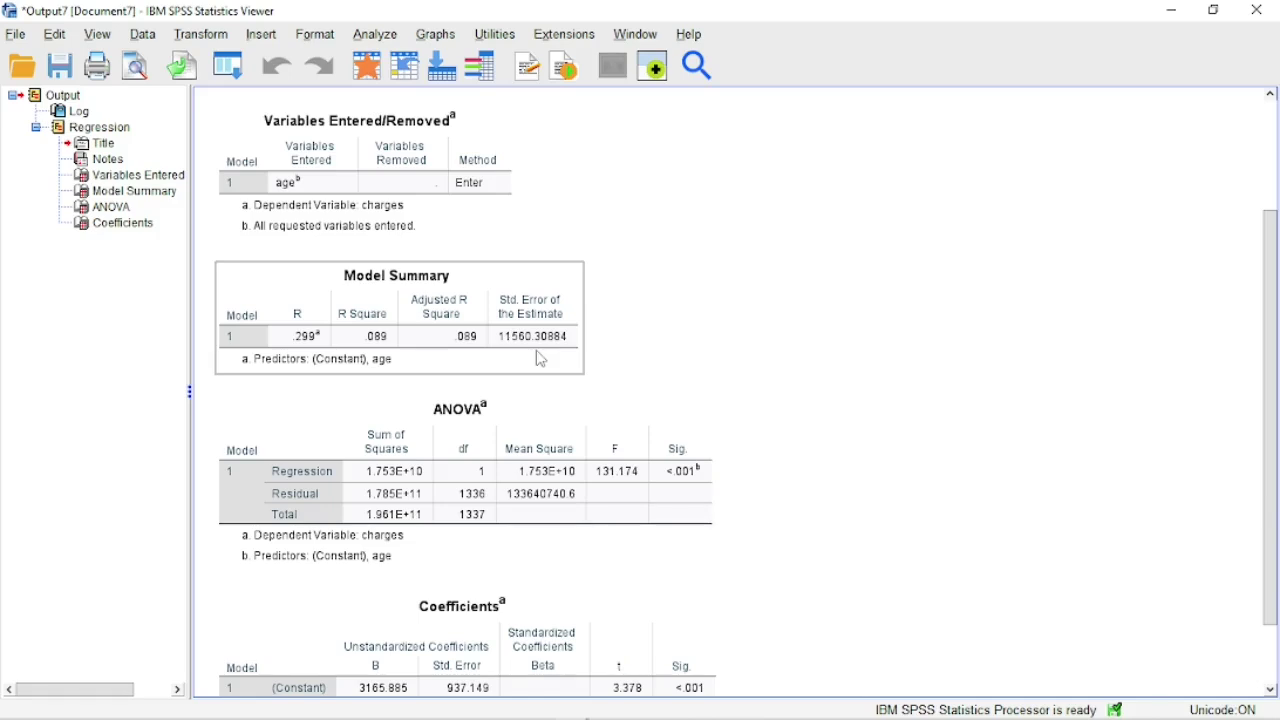
{"action": "left_click", "coordinate": [580, 468]}
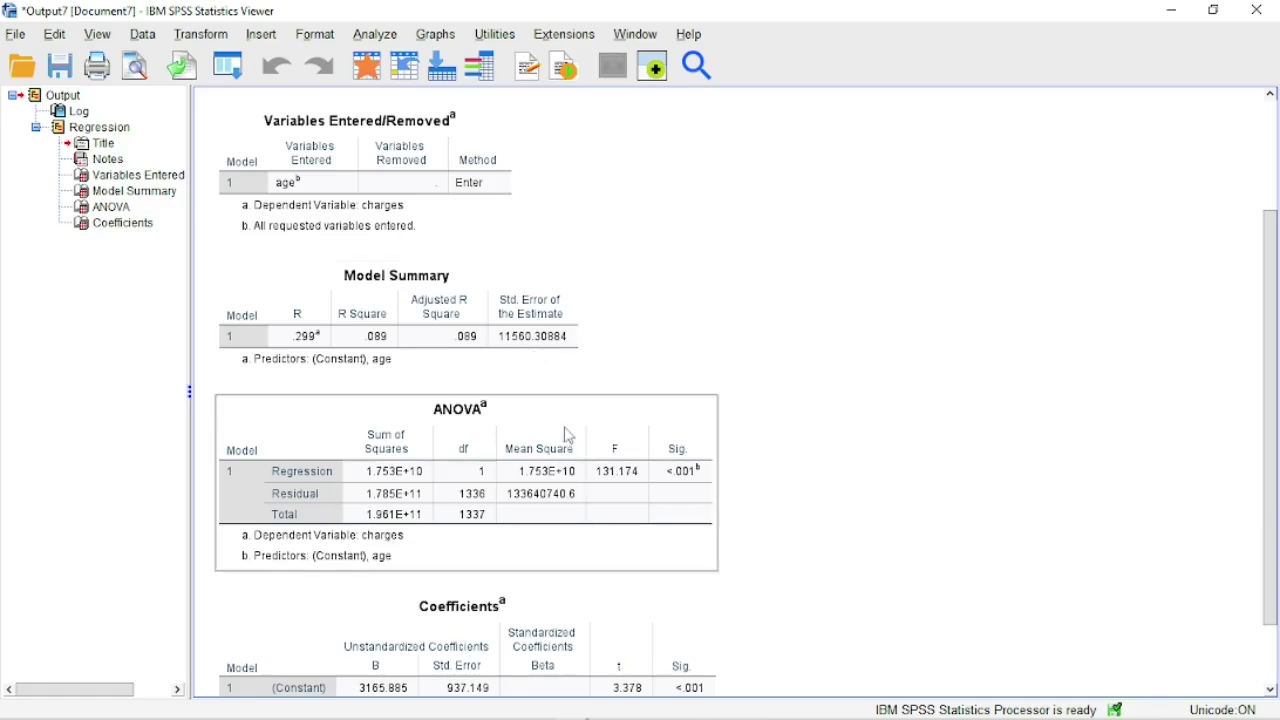
{"action": "scroll", "coordinate": [580, 420], "scroll_direction": "down", "scroll_amount": 2}
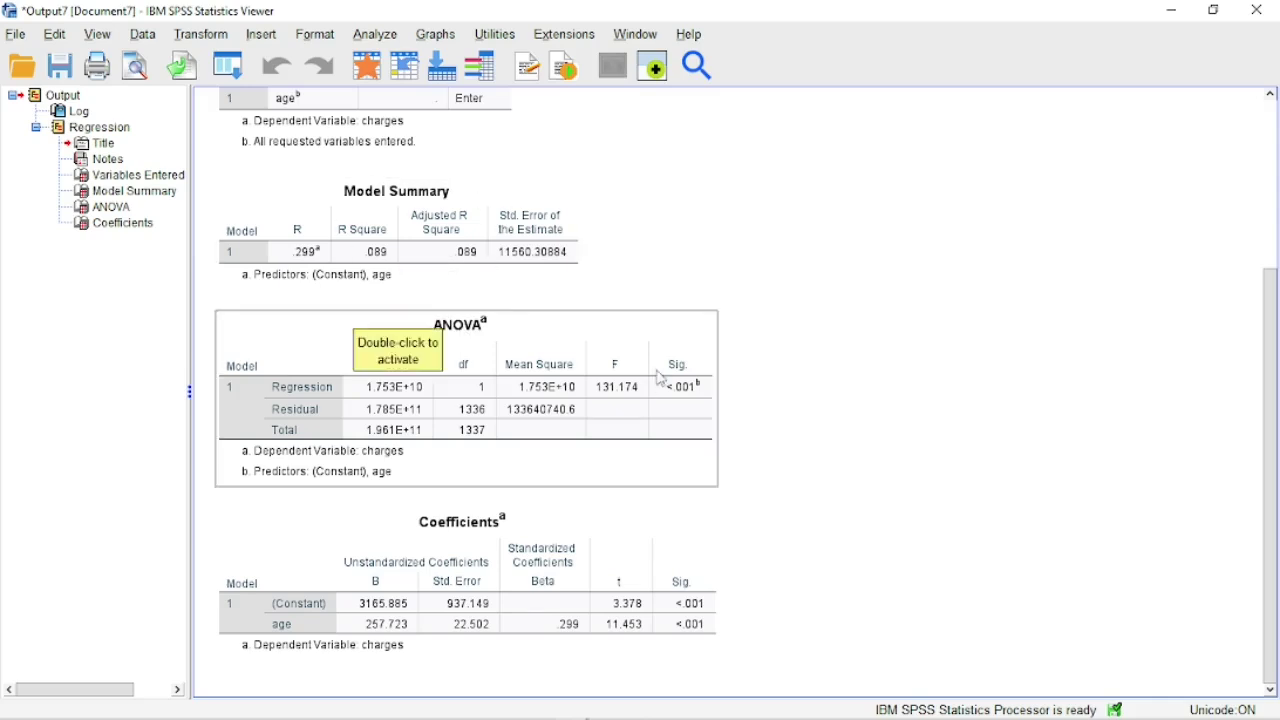
{"action": "scroll", "coordinate": [527, 305], "scroll_direction": "up", "scroll_amount": 2}
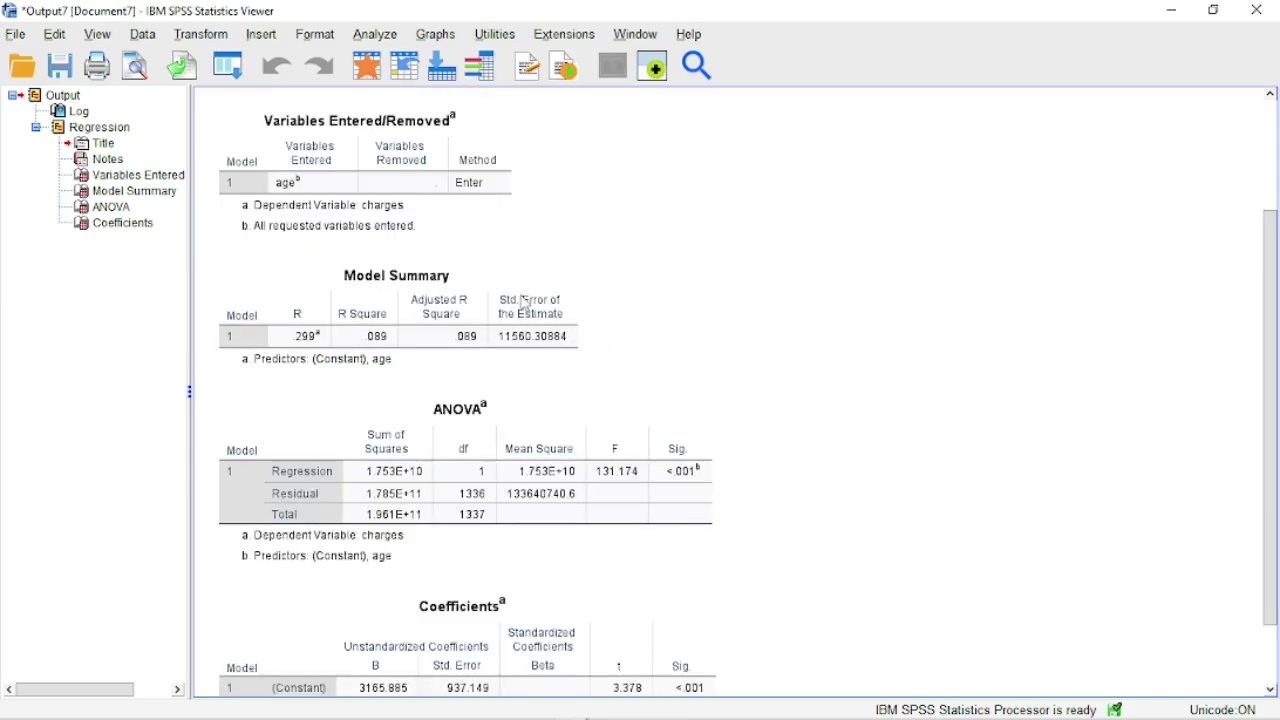
{"action": "scroll", "coordinate": [596, 497], "scroll_direction": "down", "scroll_amount": 2}
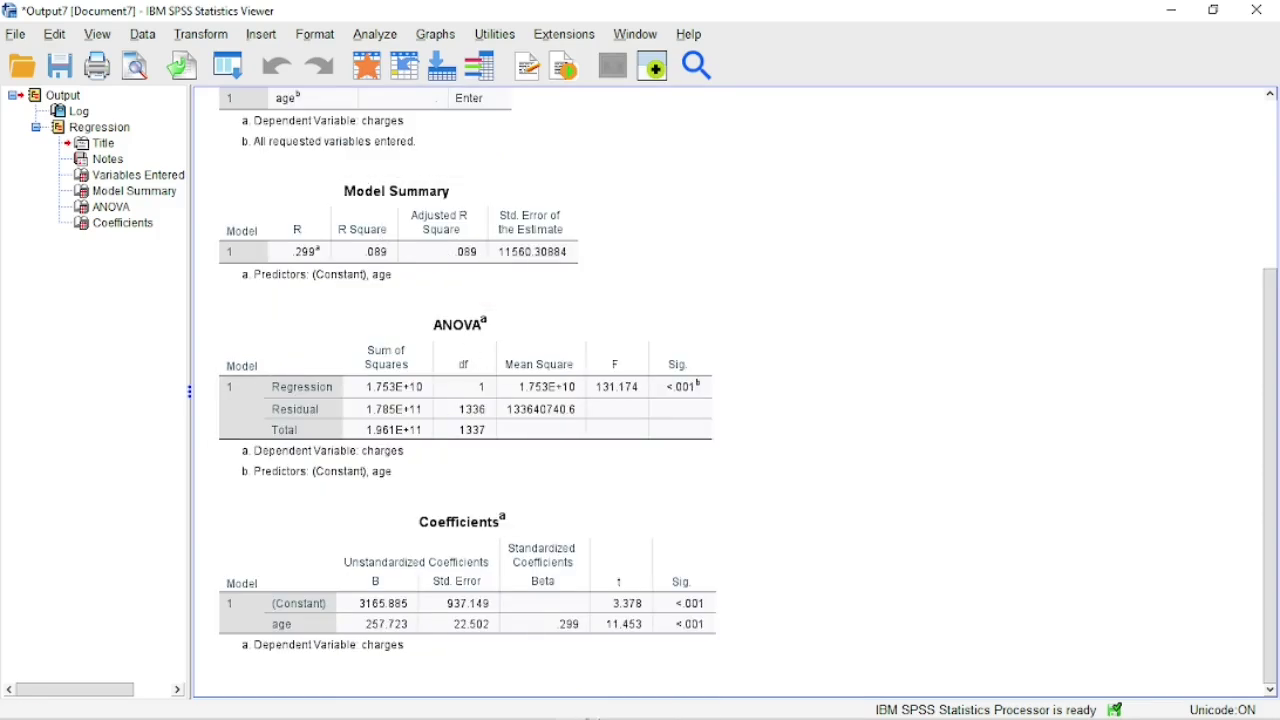
Return to the insurance charges dataset and reopen the Linear Regression setup.
{"action": "mouse_move", "coordinate": [679, 714]}
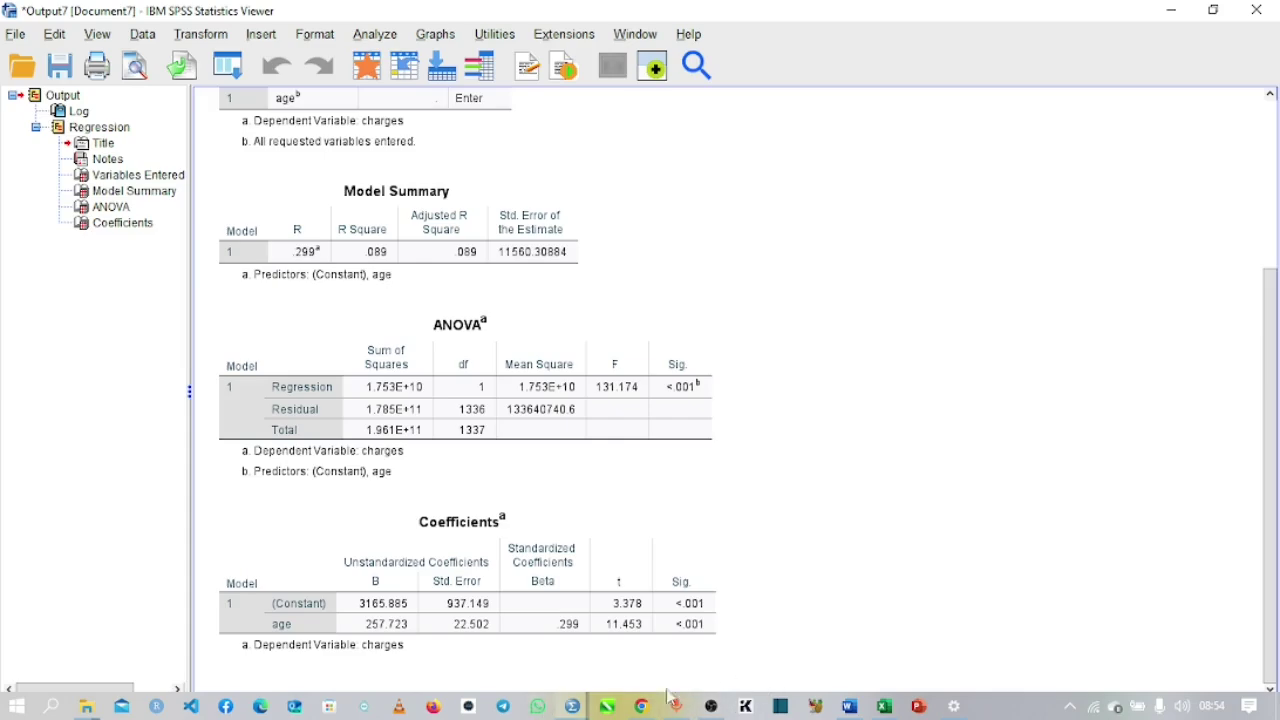
{"action": "mouse_move", "coordinate": [566, 710]}
{"action": "left_click", "coordinate": [504, 640]}
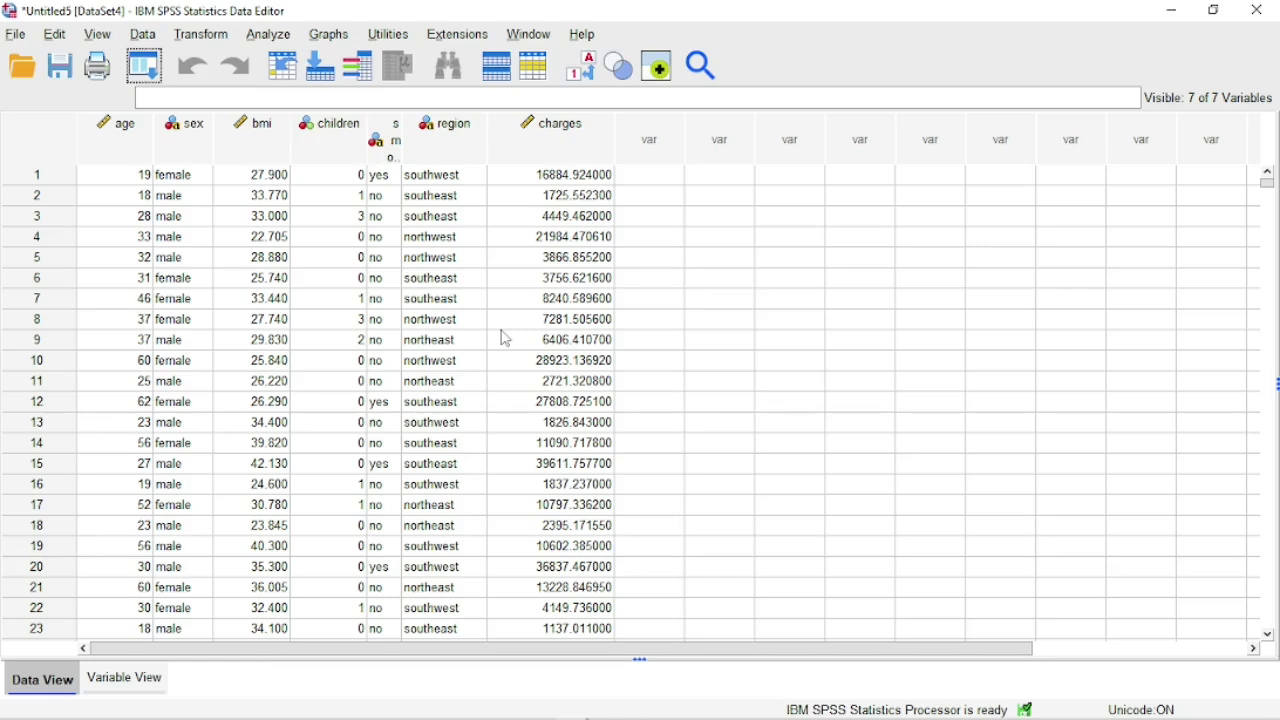
{"action": "left_click", "coordinate": [272, 38]}
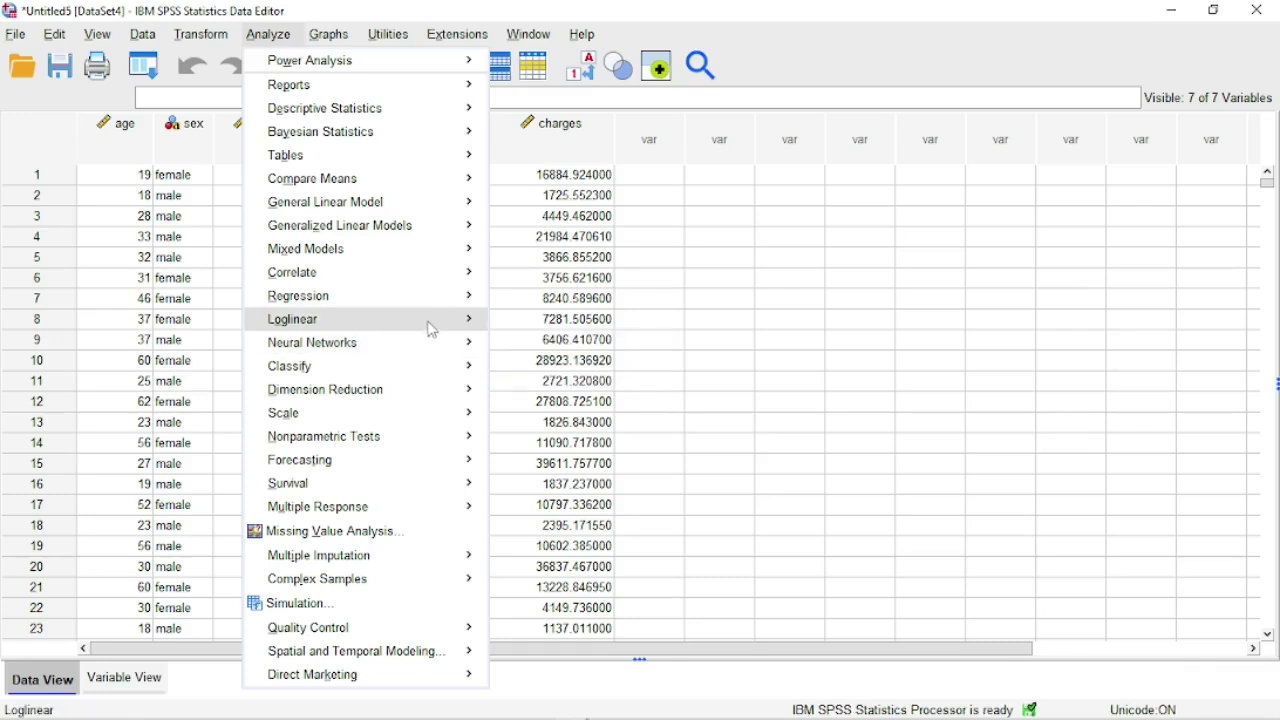
{"action": "mouse_move", "coordinate": [440, 298]}
{"action": "left_click", "coordinate": [514, 324]}
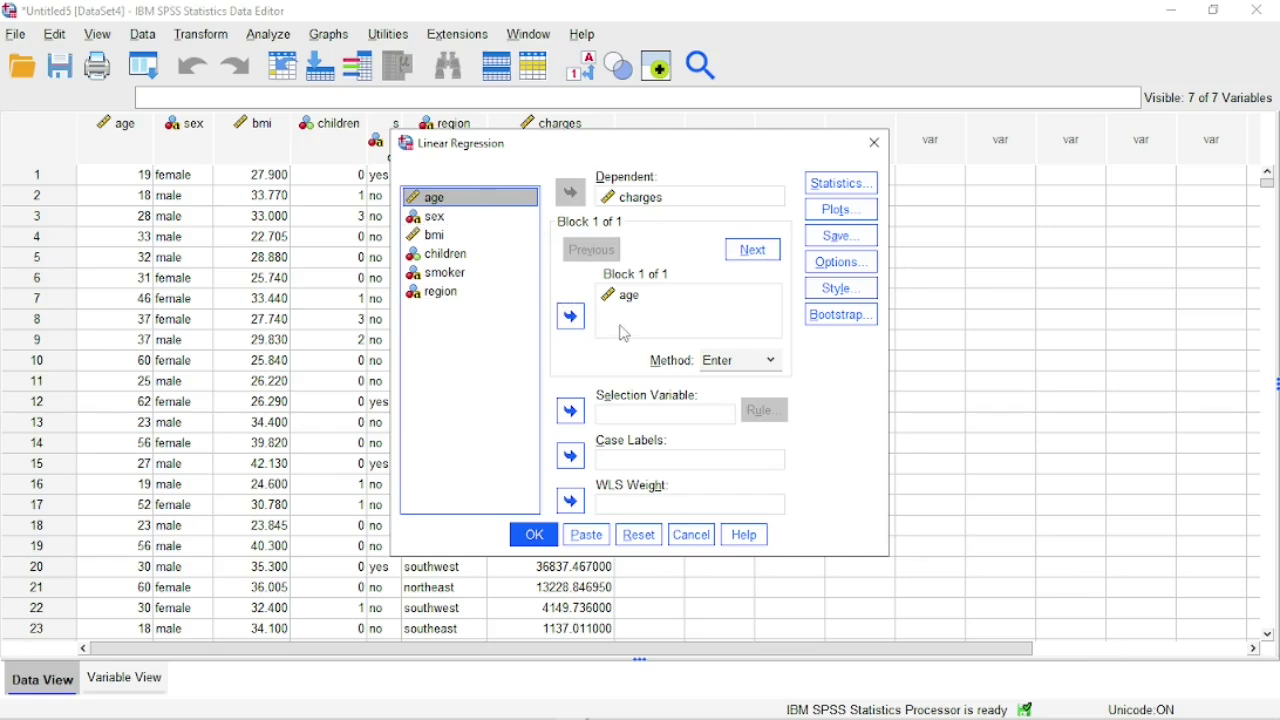
Add bmi and children as independent variables alongside age and run the multiple linear regression on charges.
{"action": "left_click", "coordinate": [440, 239]}
{"action": "left_click", "coordinate": [457, 201]}
{"action": "left_click", "coordinate": [460, 291]}
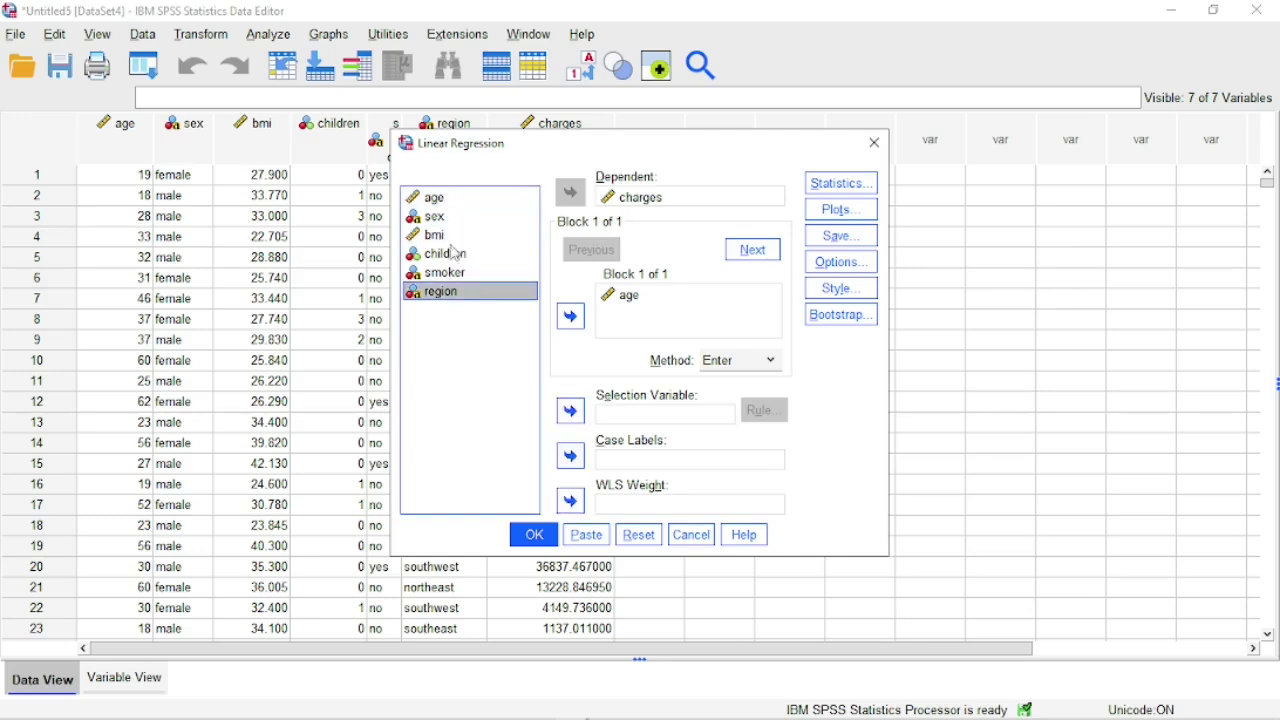
{"action": "left_click", "coordinate": [451, 254]}
{"action": "left_click", "coordinate": [444, 236]}
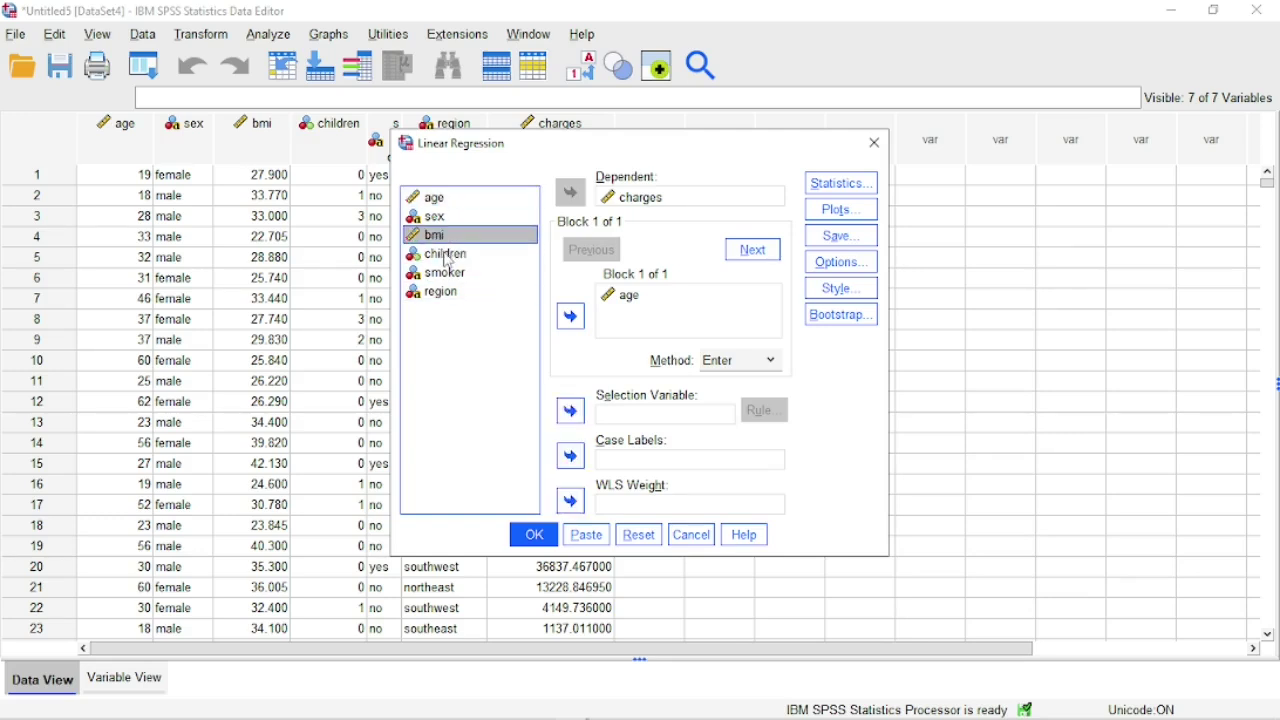
{"action": "left_click", "coordinate": [449, 256], "text": "shift"}
{"action": "left_click", "coordinate": [574, 318]}
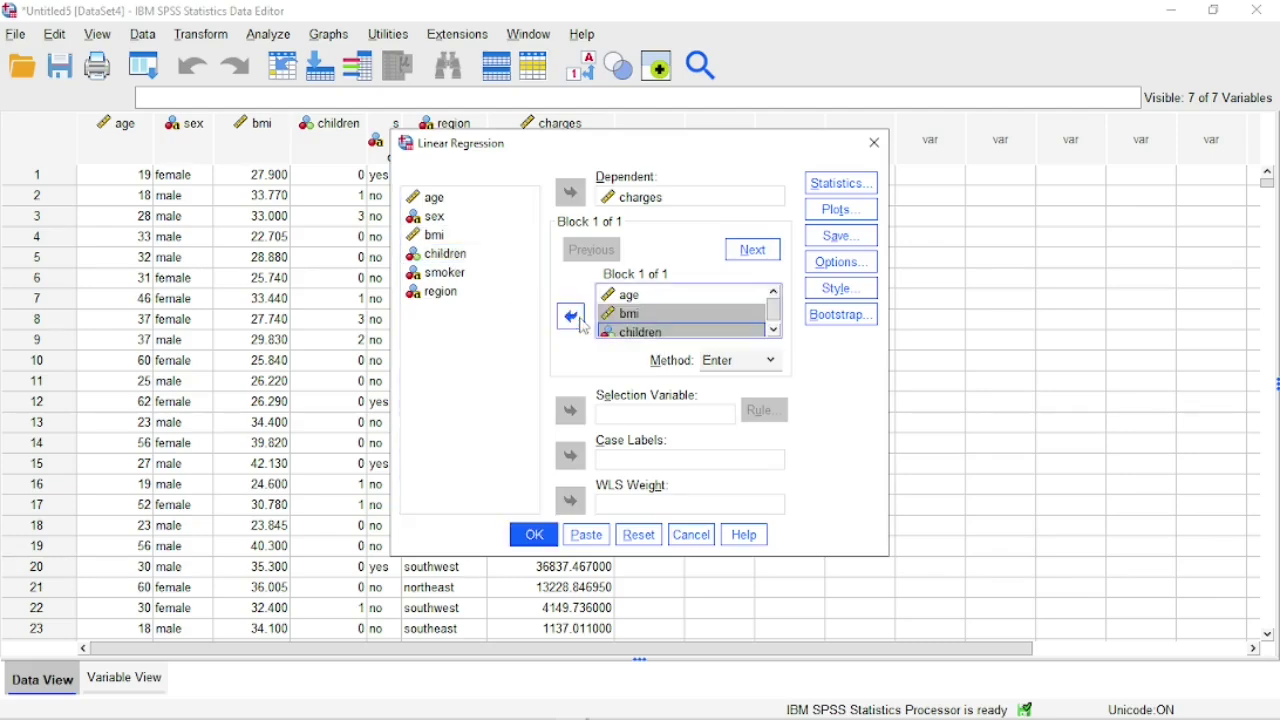
{"action": "left_click", "coordinate": [533, 535]}
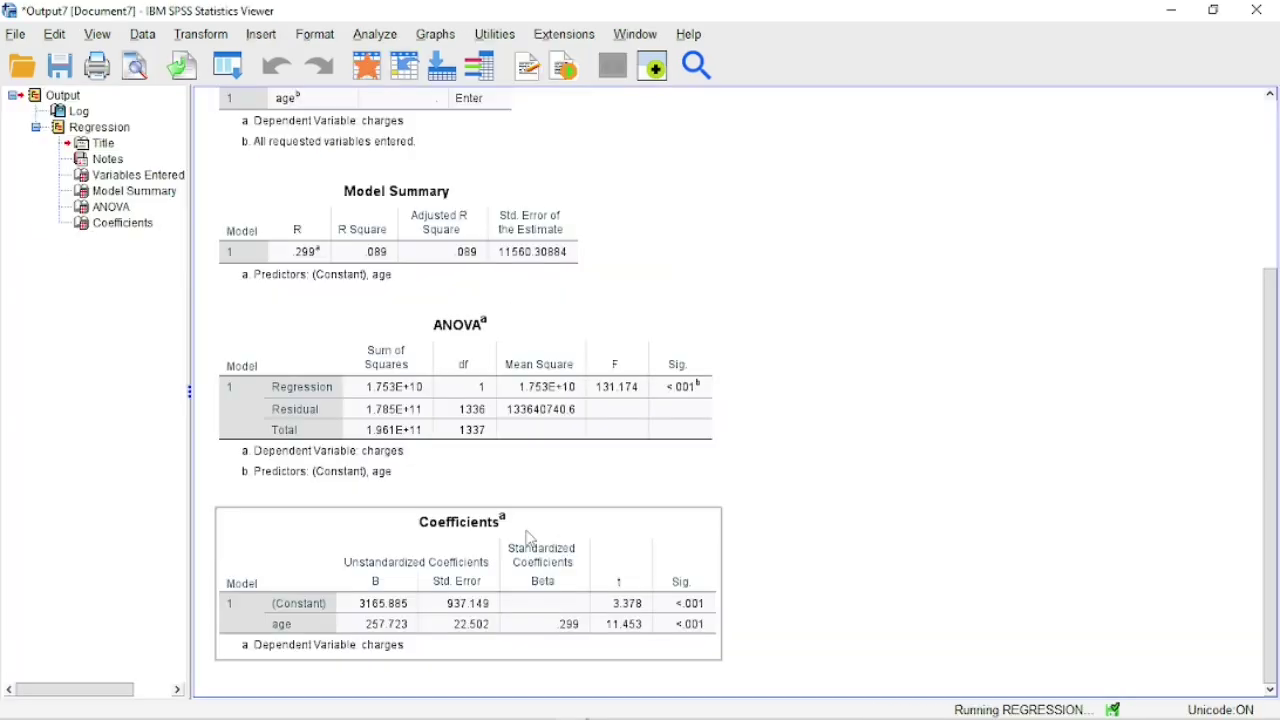